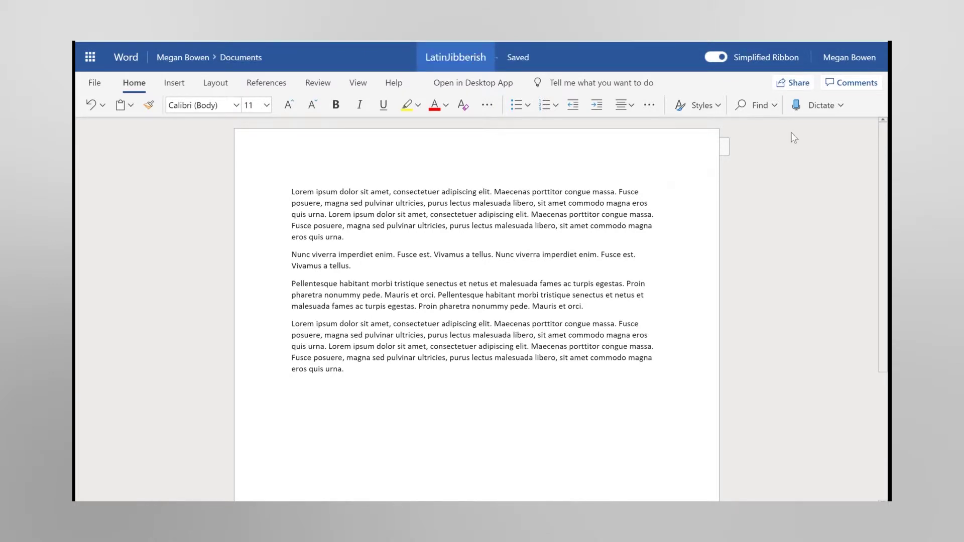
Open sharing for the LatinJibberish document and limit its link to specific people with editing allowed.
{"action": "left_click", "coordinate": [792, 84]}
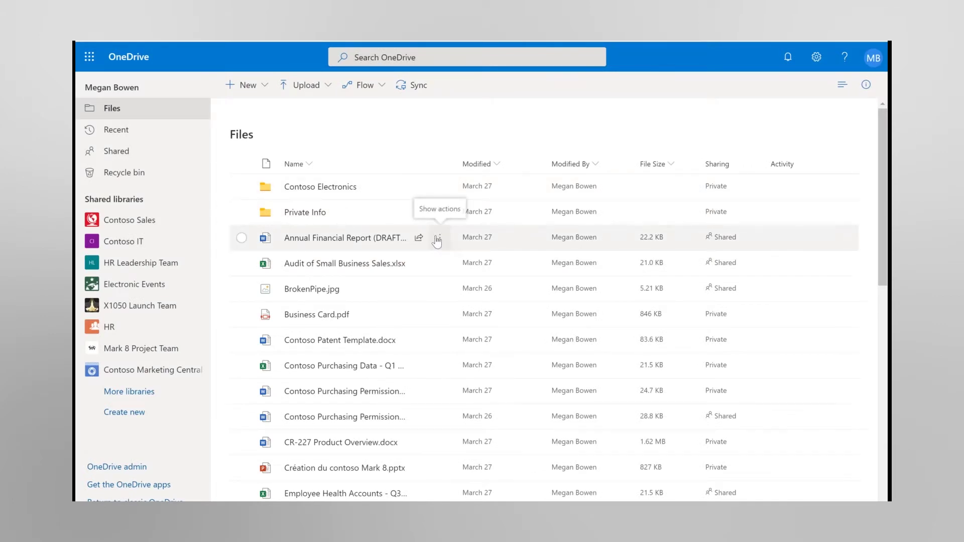
{"action": "left_click", "coordinate": [437, 238]}
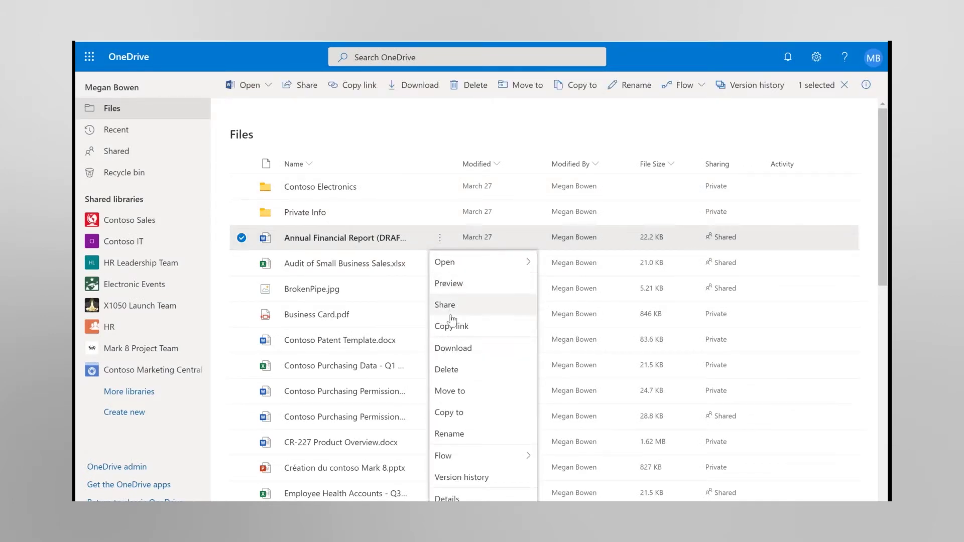
{"action": "left_click", "coordinate": [413, 144]}
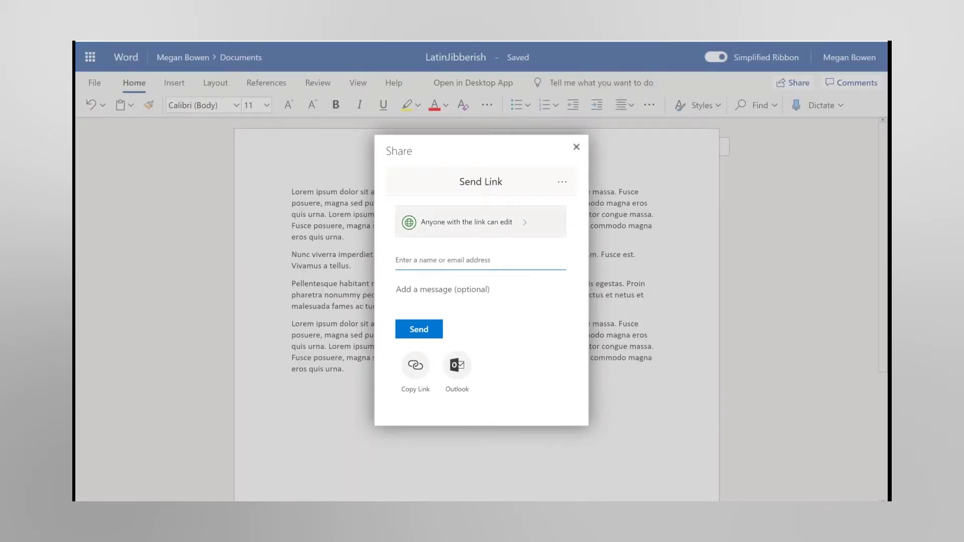
{"action": "left_click", "coordinate": [469, 221]}
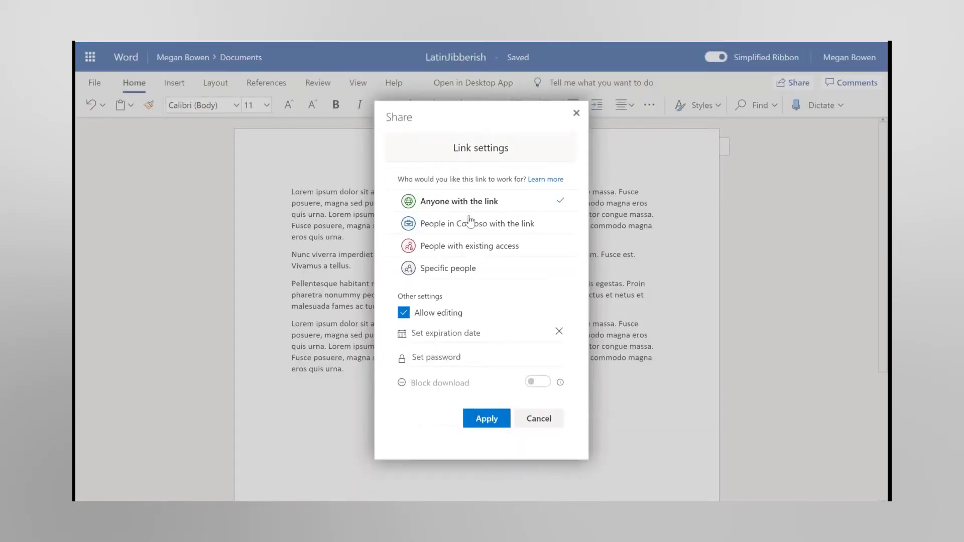
{"action": "left_click", "coordinate": [447, 269]}
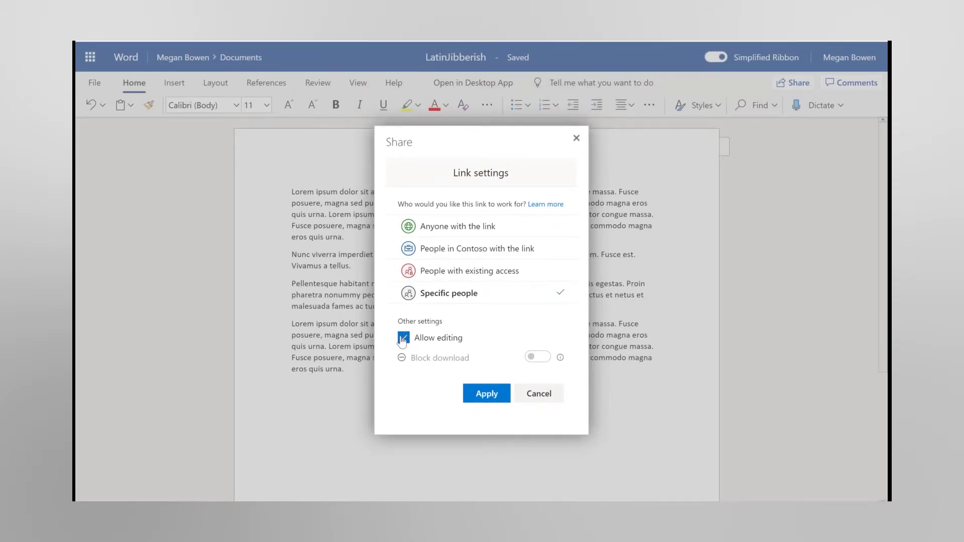
{"action": "left_click", "coordinate": [477, 396]}
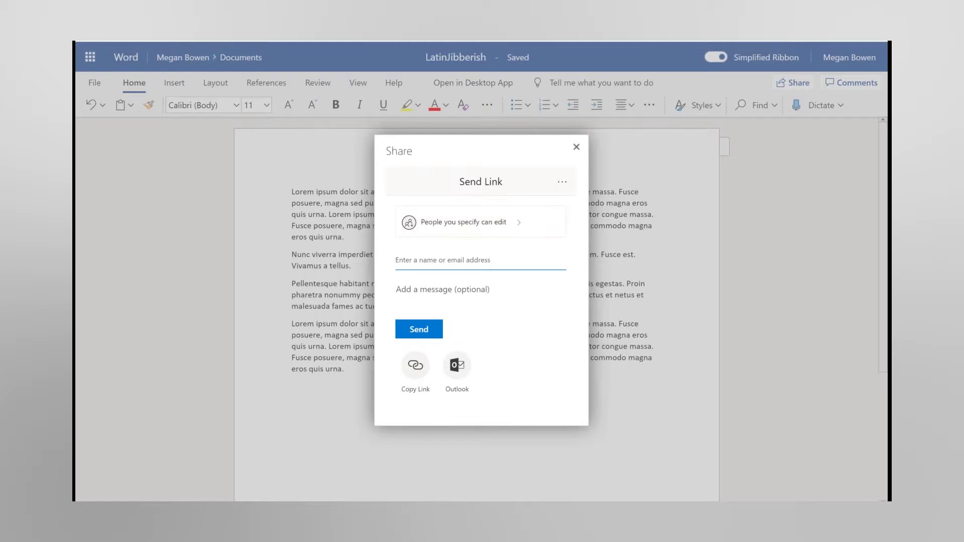
Send the link to the colleague by name with the message "Hi please check the spelling." and close the sharing dialog.
{"action": "type", "text": "Adele"}
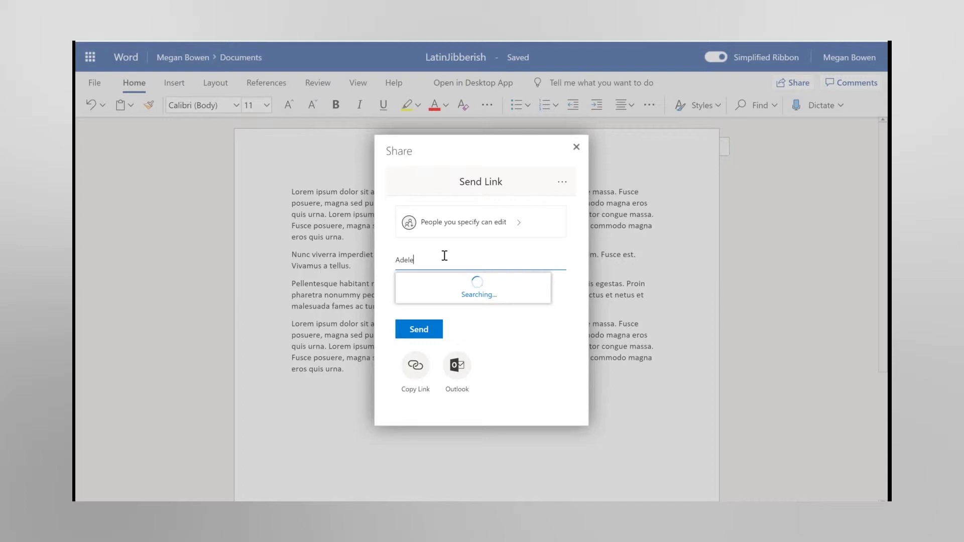
{"action": "type", "text": "V"}
{"action": "left_click", "coordinate": [447, 293]}
{"action": "left_click", "coordinate": [425, 299]}
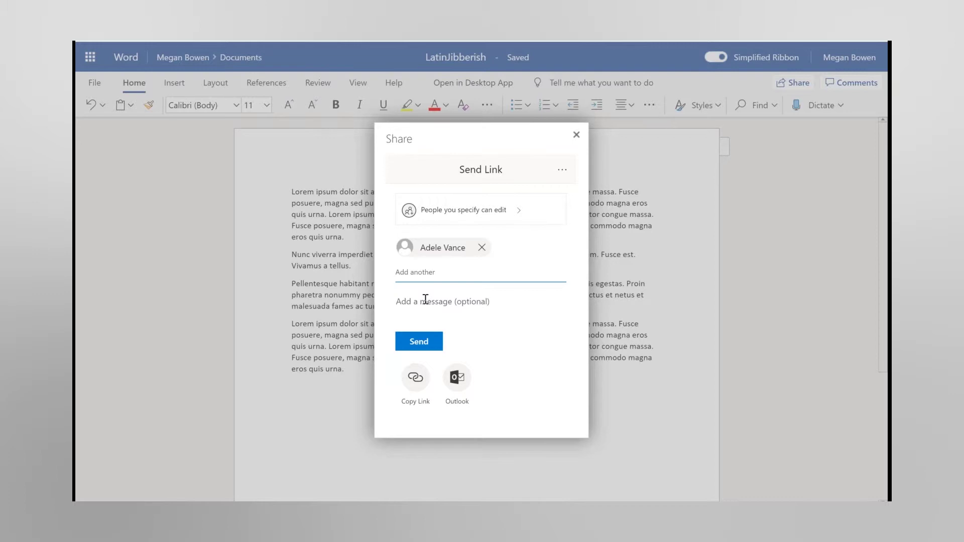
{"action": "type", "text": "Hi please check the spelling."}
{"action": "left_click", "coordinate": [415, 343]}
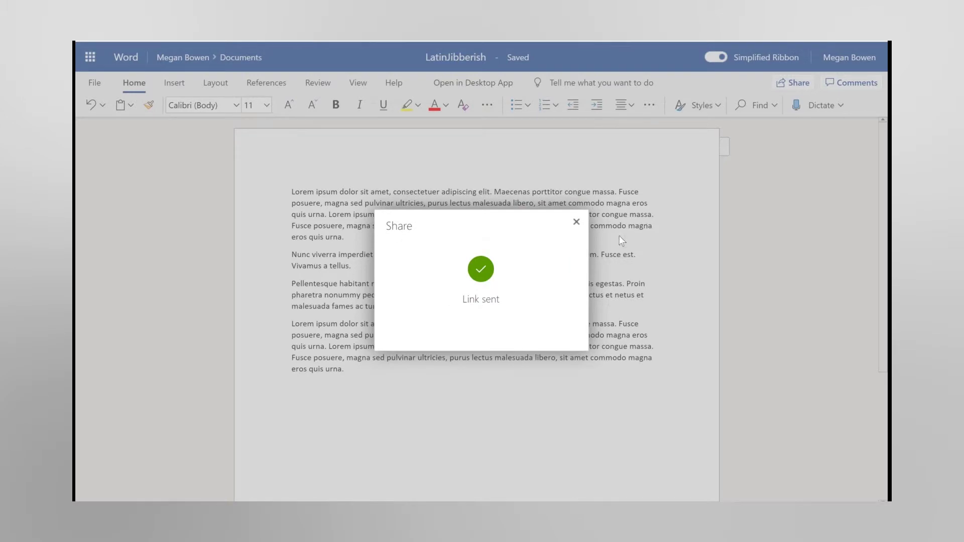
{"action": "left_click", "coordinate": [573, 221]}
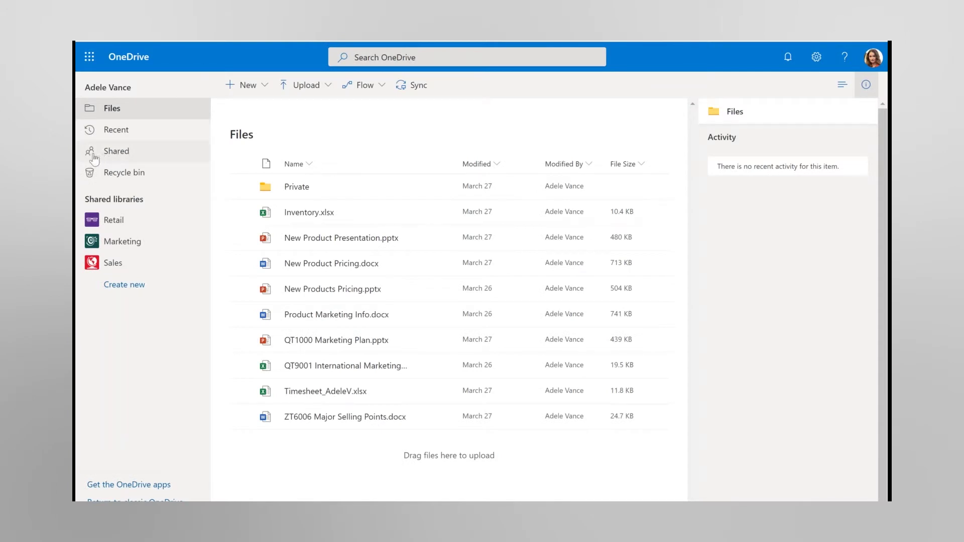
In the colleague's OneDrive, open LatinJibberish.docx from the files shared with them and check who else is in the document.
{"action": "left_click", "coordinate": [123, 154]}
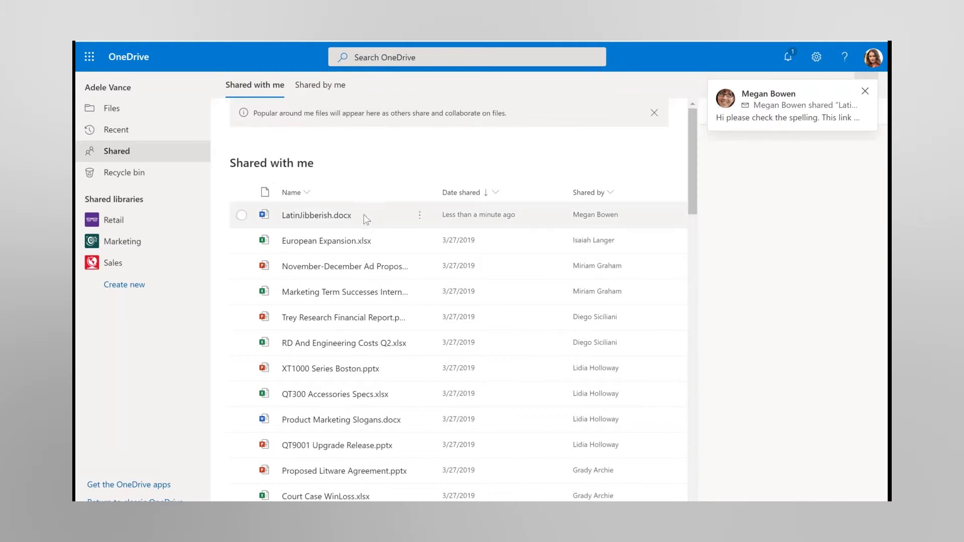
{"action": "left_click", "coordinate": [307, 216]}
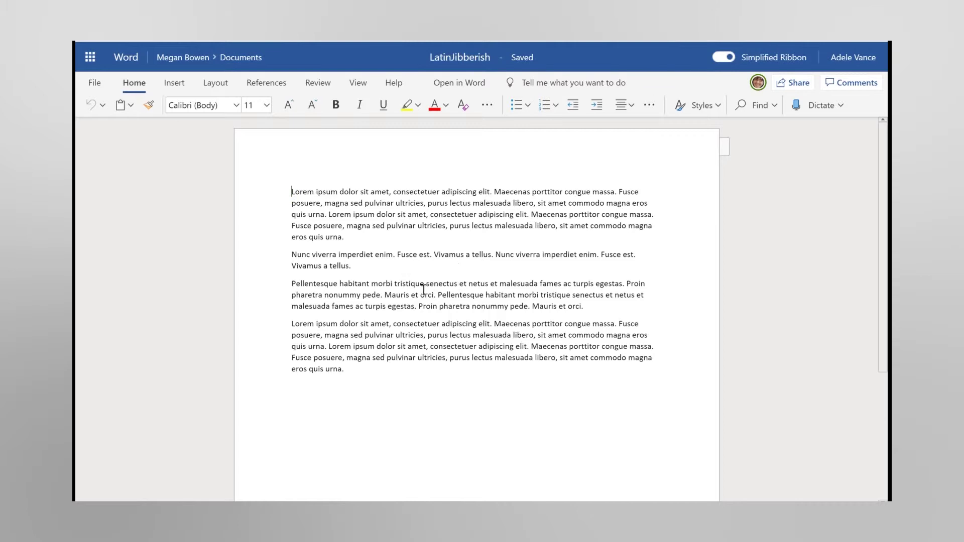
{"action": "left_click_drag", "start_coordinate": [420, 285], "coordinate": [528, 314]}
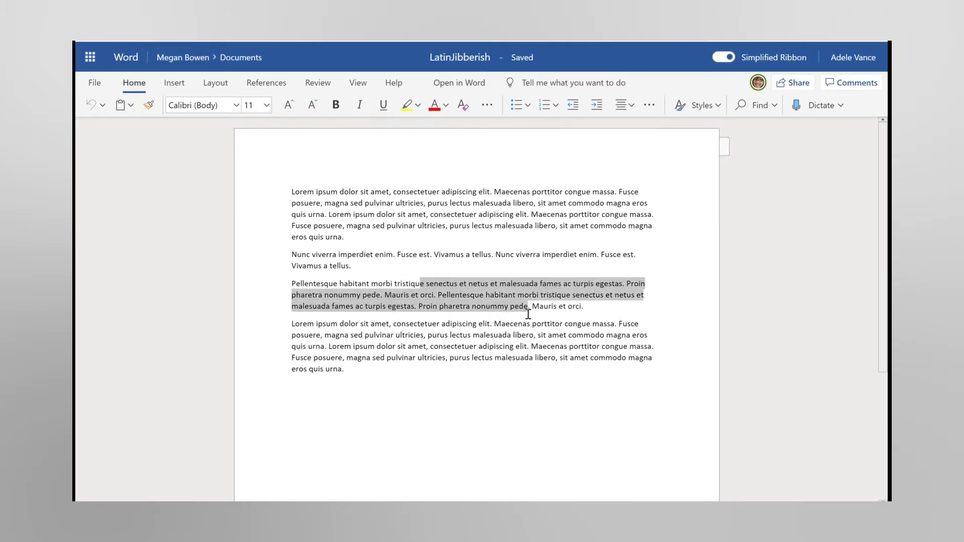
{"action": "left_click", "coordinate": [757, 83]}
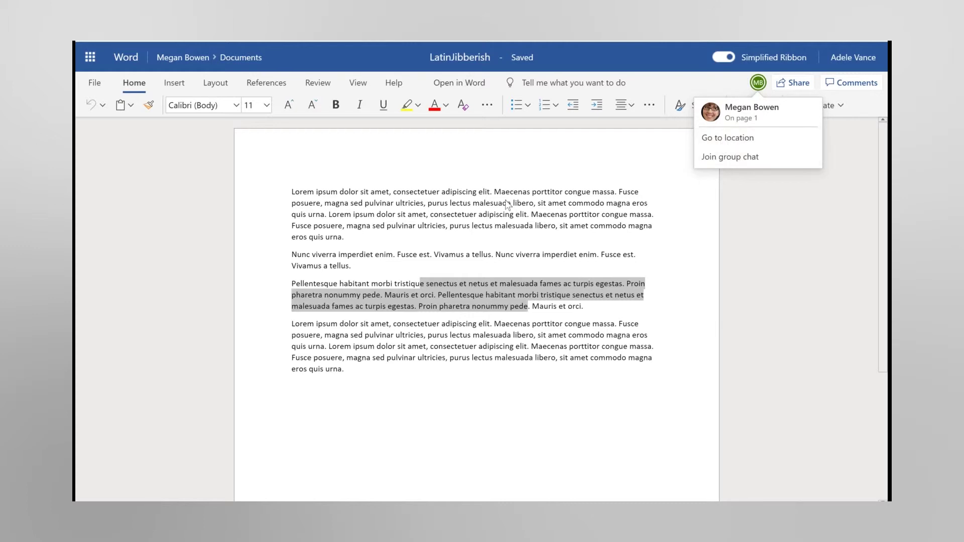
{"action": "left_click", "coordinate": [485, 211]}
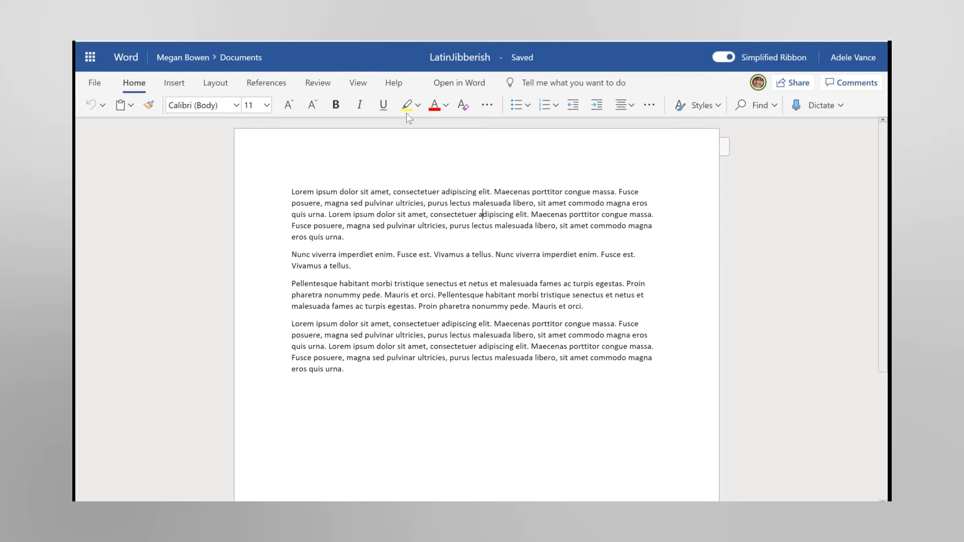
Review the Save As options for the shared document and return to its text.
{"action": "left_click", "coordinate": [93, 83]}
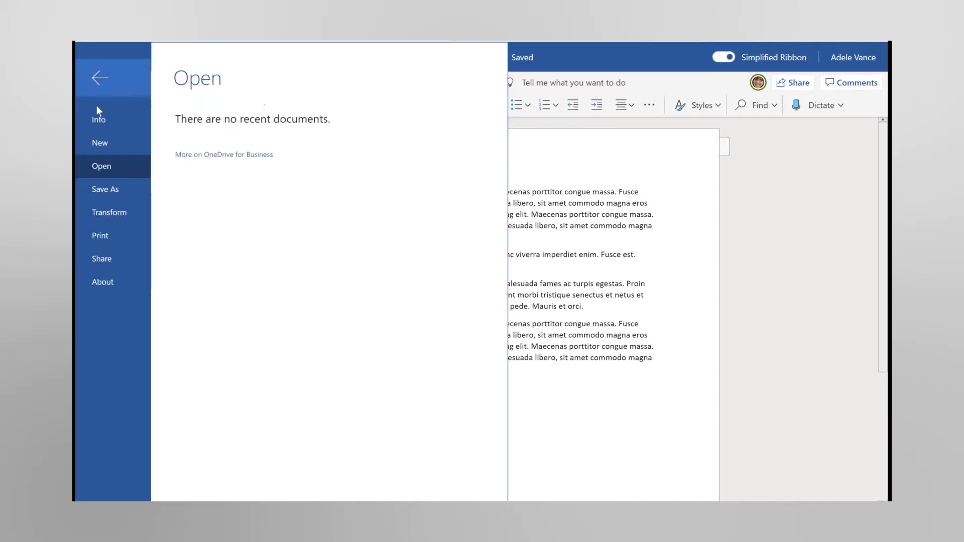
{"action": "left_click", "coordinate": [117, 190]}
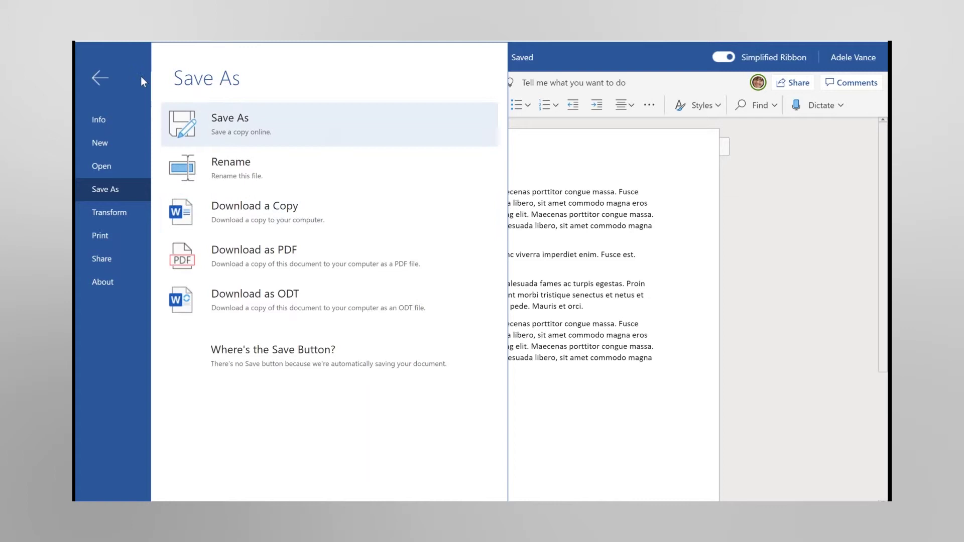
{"action": "left_click", "coordinate": [96, 80]}
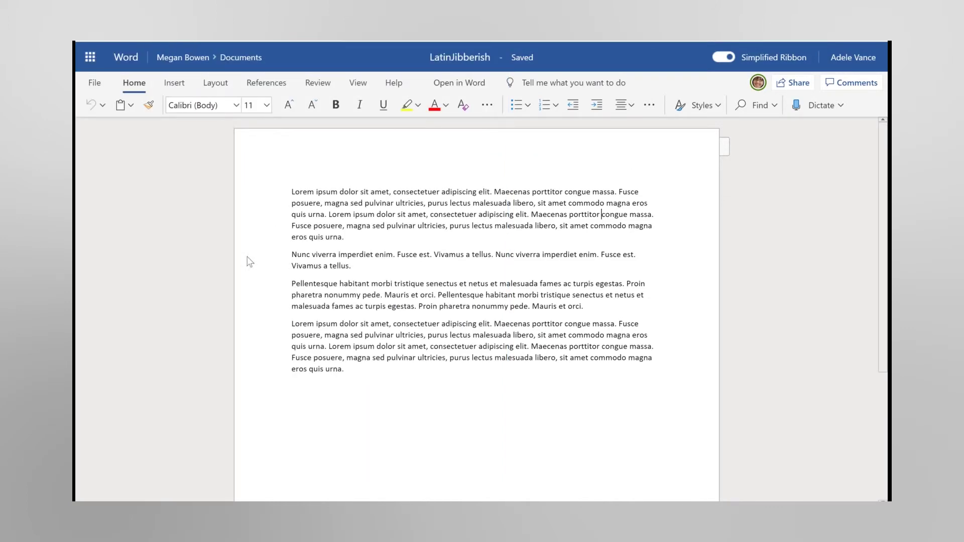
{"action": "left_click", "coordinate": [322, 265]}
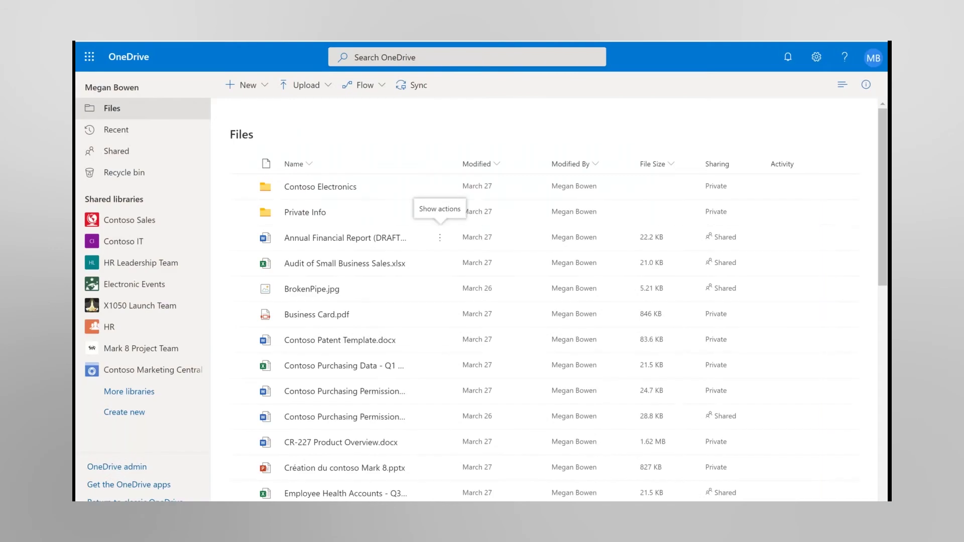
In the owner's OneDrive, view the recent files, and sort the Files list by modified date from newer to older.
{"action": "mouse_move", "coordinate": [264, 499]}
{"action": "left_click", "coordinate": [348, 62]}
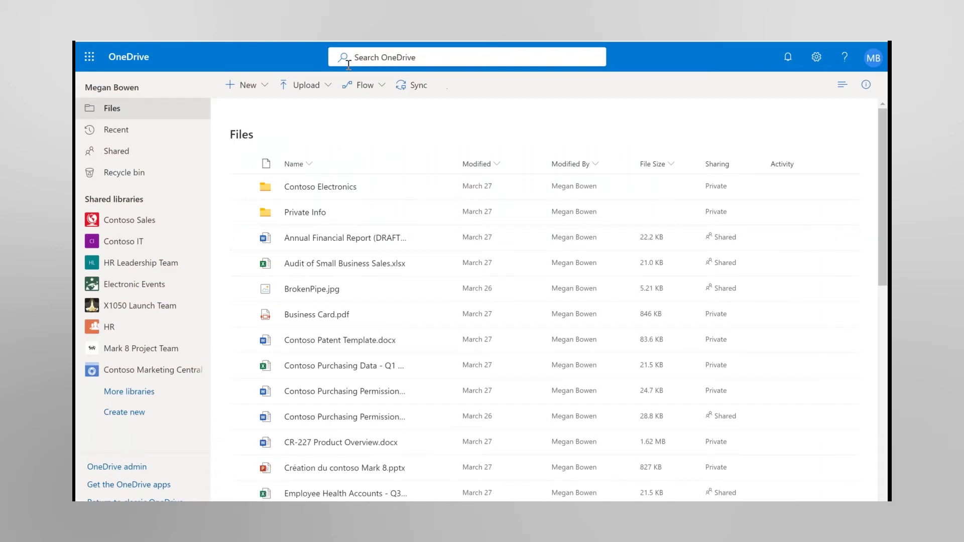
{"action": "left_click", "coordinate": [103, 129]}
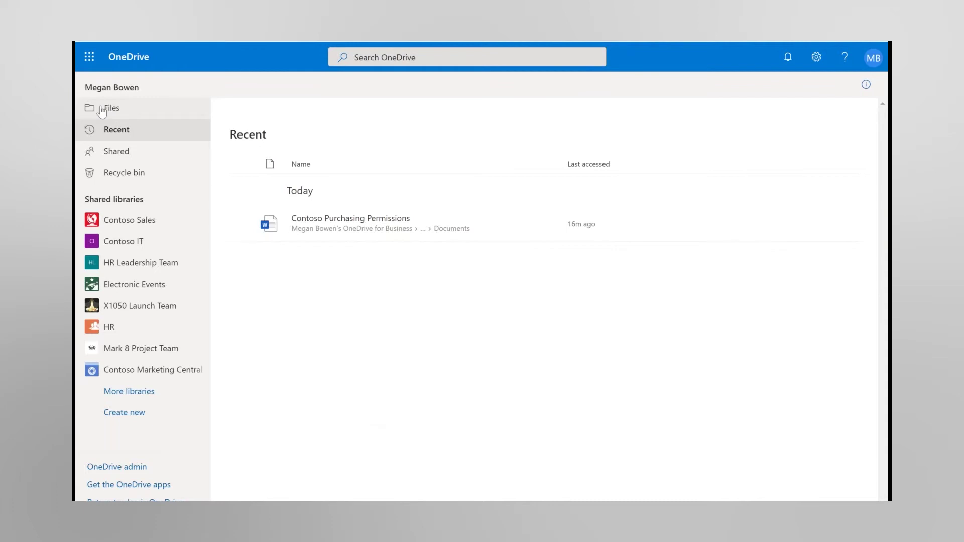
{"action": "left_click", "coordinate": [102, 112]}
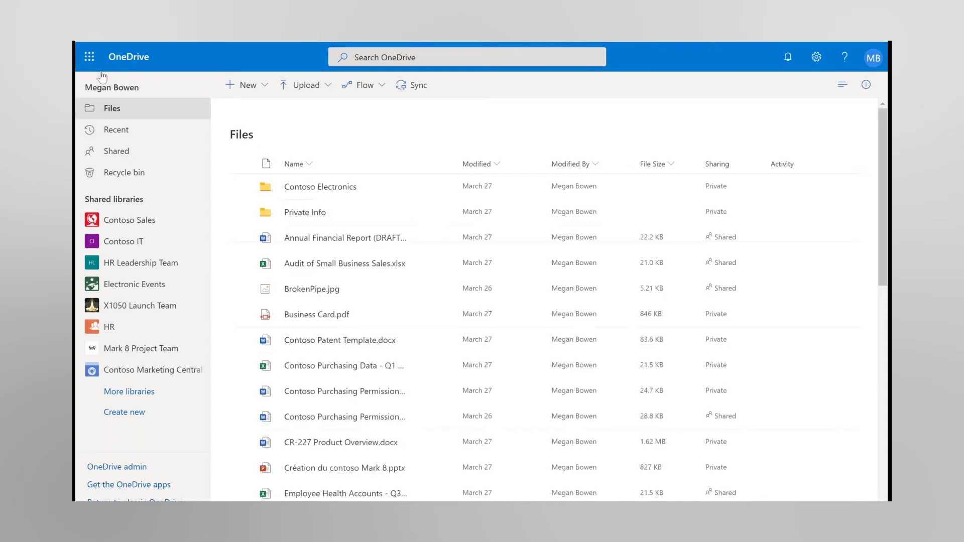
{"action": "left_click", "coordinate": [500, 165]}
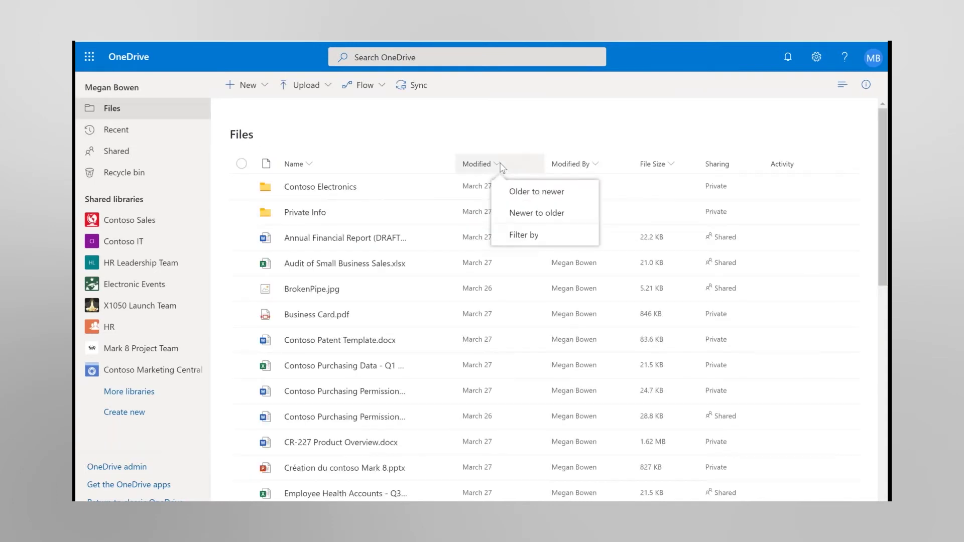
{"action": "left_click", "coordinate": [520, 214]}
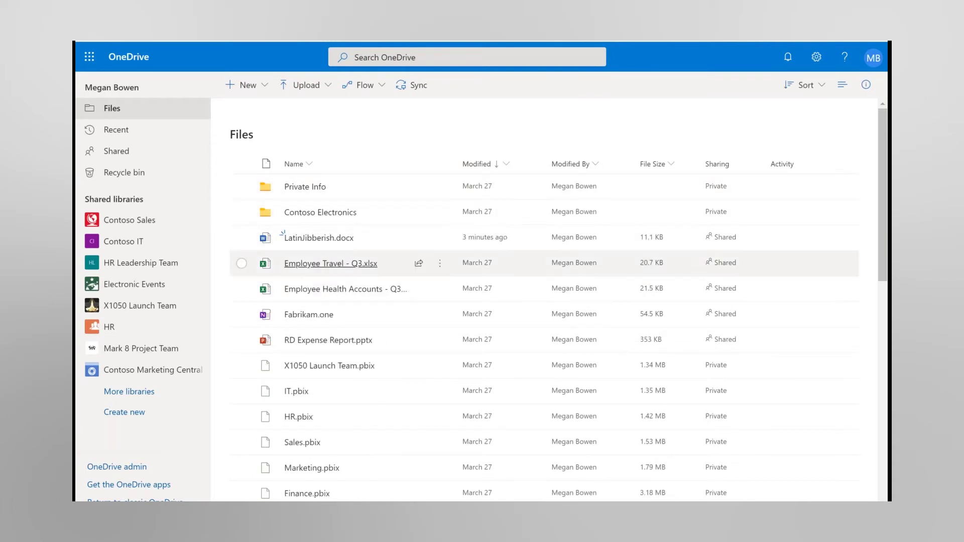
{"action": "mouse_move", "coordinate": [300, 242]}
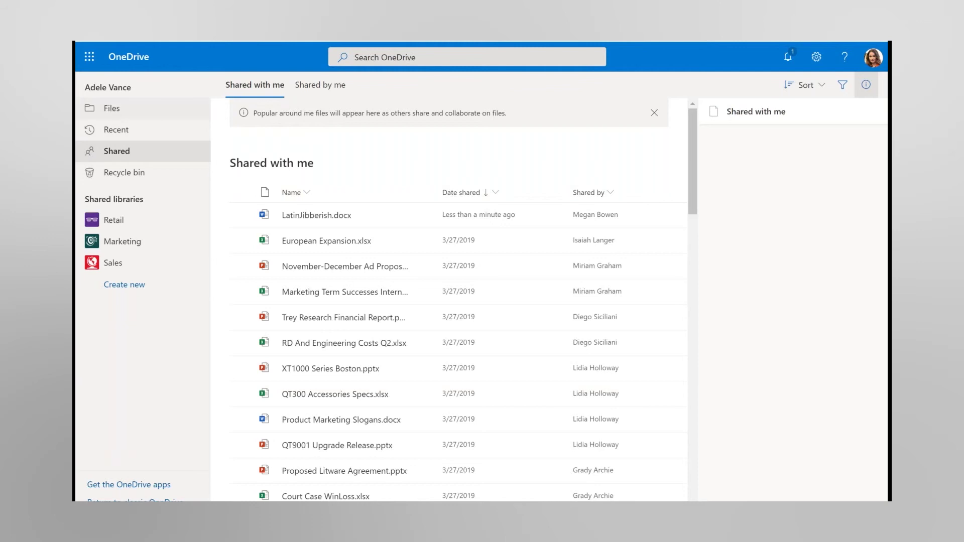
Show the colleague's own OneDrive files, and switch to File Explorer to view the synced OneDrive - Contoso folder.
{"action": "left_click", "coordinate": [112, 107]}
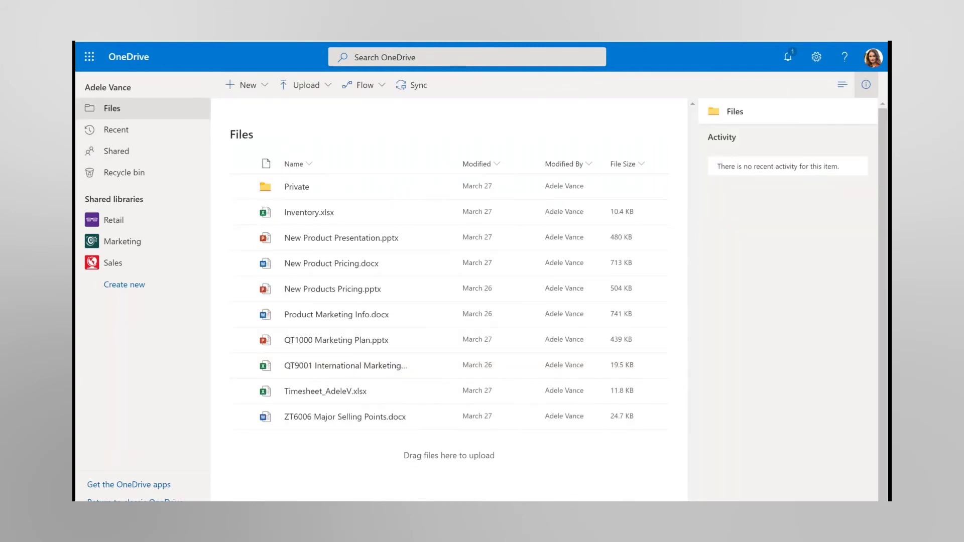
{"action": "key", "text": "alt+Tab"}
{"action": "scroll", "coordinate": [157, 308], "scroll_direction": "down", "scroll_amount": 2}
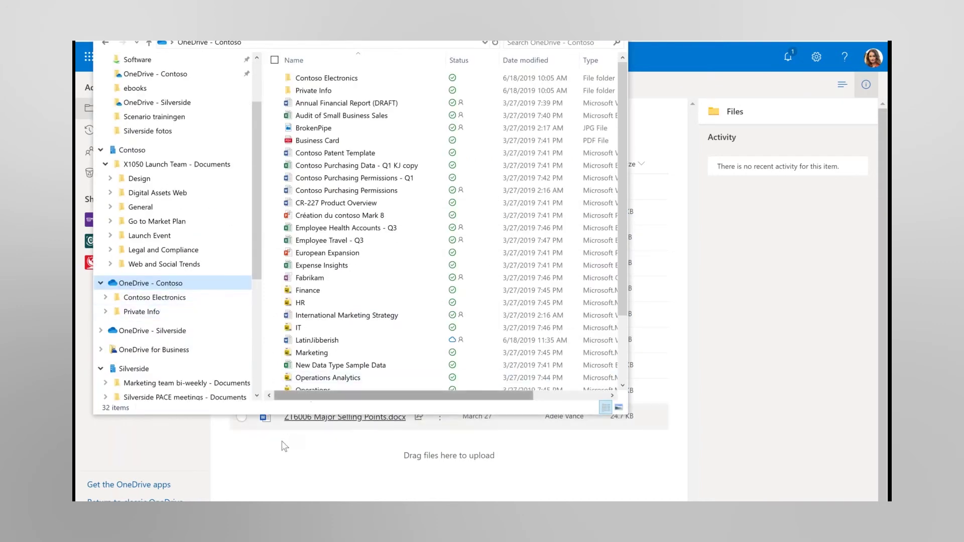
Switch to desktop Word and open LatinJibberish.docx from OneDrive - Contoso.
{"action": "left_click", "coordinate": [320, 485]}
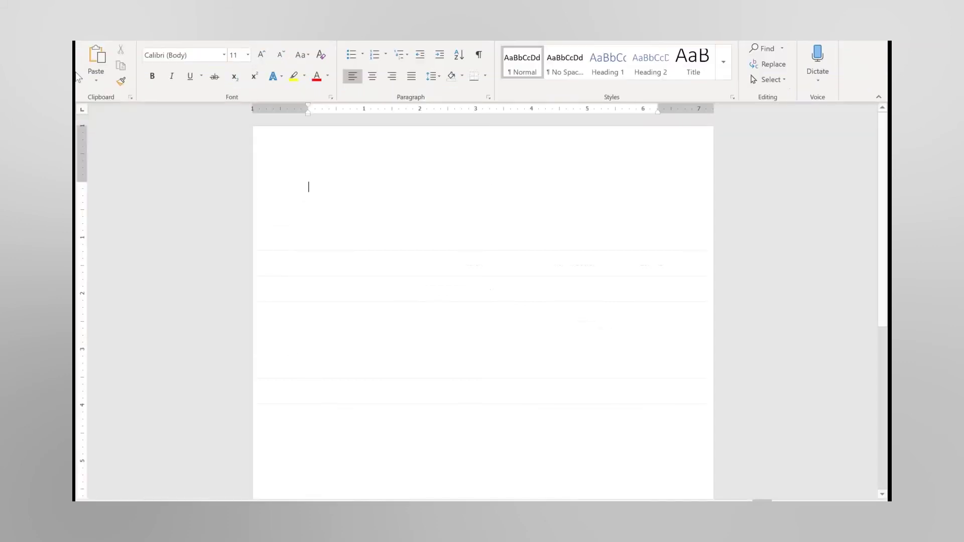
{"action": "key", "text": "alt+f"}
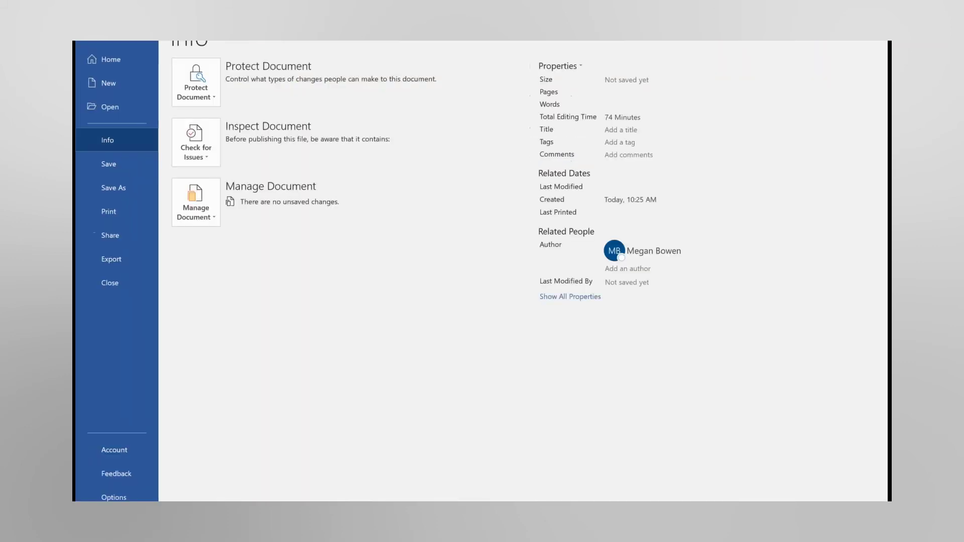
{"action": "left_click", "coordinate": [103, 105]}
{"action": "left_click", "coordinate": [229, 148]}
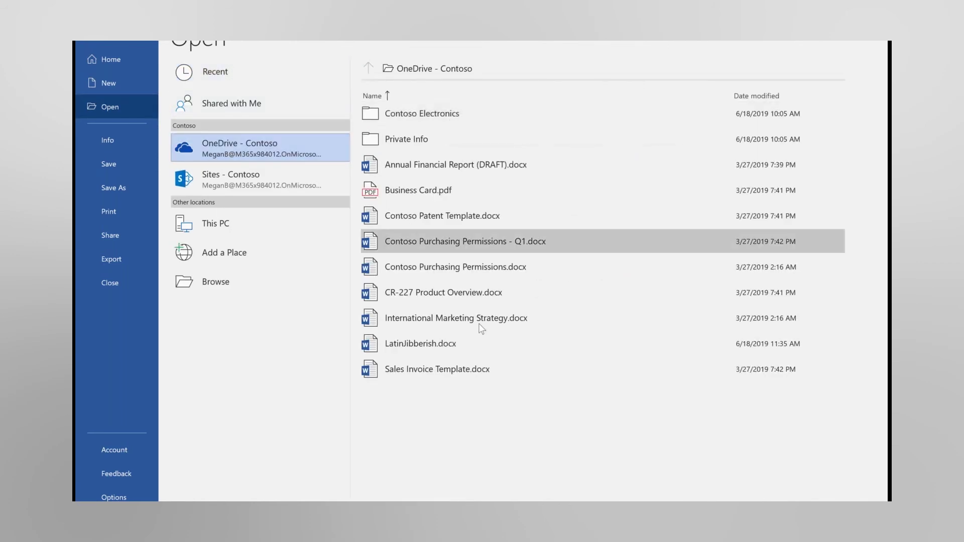
{"action": "left_click", "coordinate": [413, 343]}
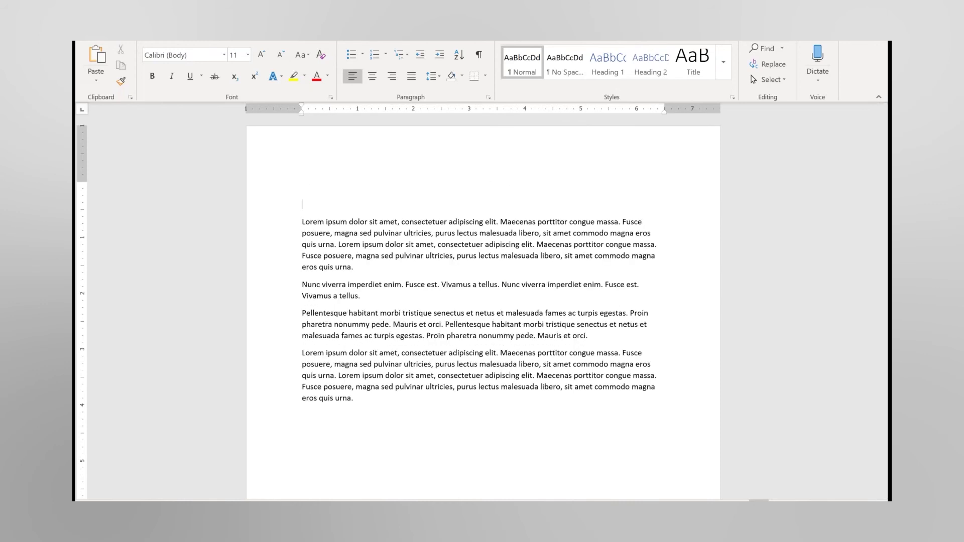
Enter "jikwefkjwkfl" on the empty first line and highlight the first Lorem ipsum paragraph in yellow.
{"action": "type", "text": "ikwefkjwkfl"}
{"action": "triple_click", "coordinate": [300, 222]}
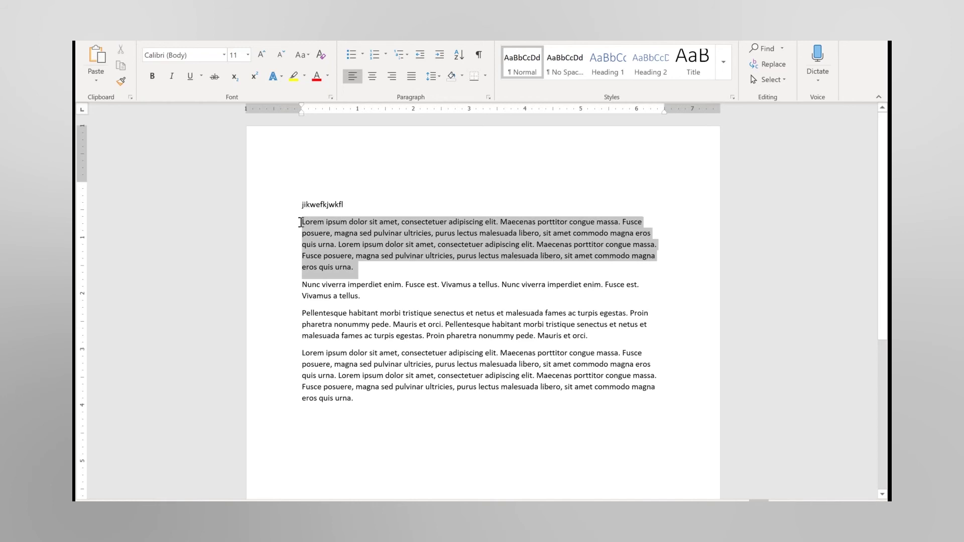
{"action": "left_click", "coordinate": [294, 77]}
{"action": "left_click", "coordinate": [393, 325]}
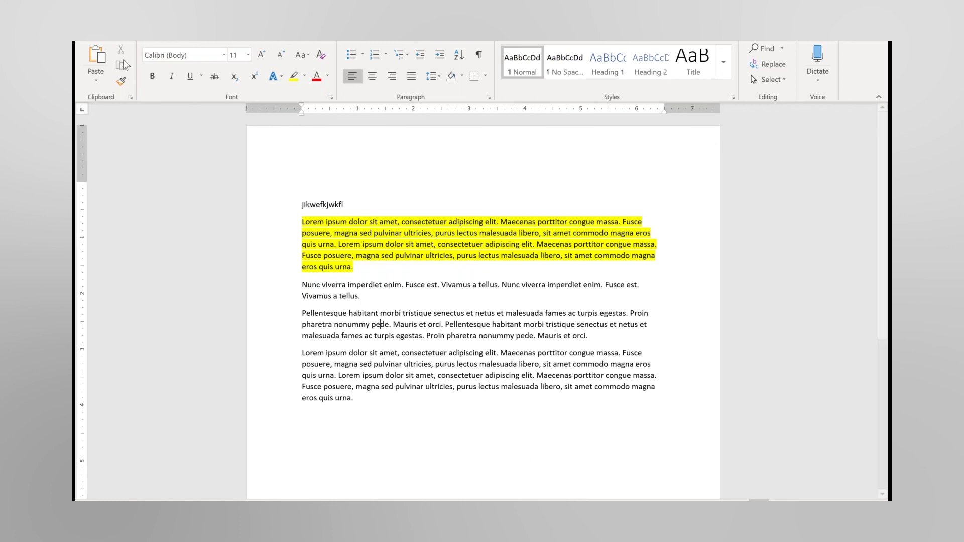
Check the document's info page and its file location and version history options, and return to the text.
{"action": "key", "text": "alt+f"}
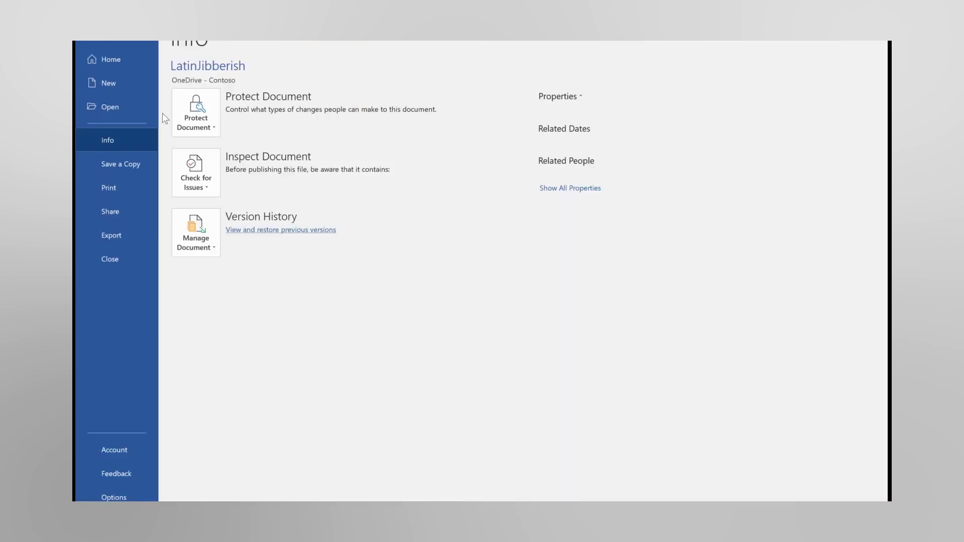
{"action": "left_click", "coordinate": [89, 41]}
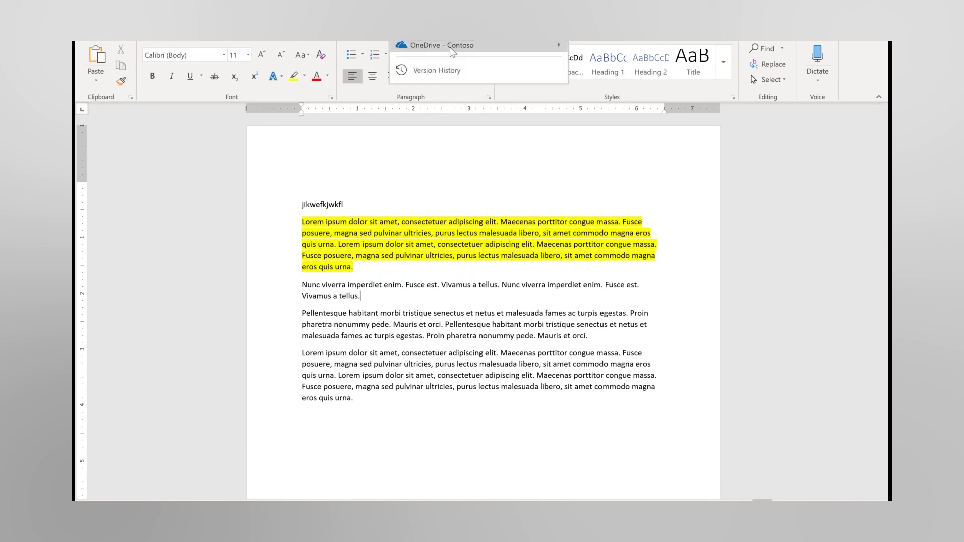
{"action": "left_click", "coordinate": [547, 271]}
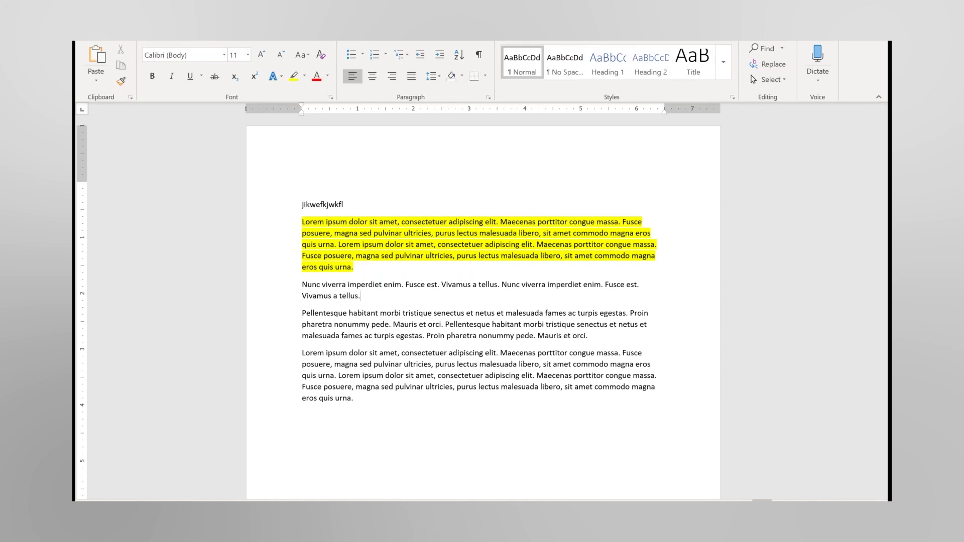